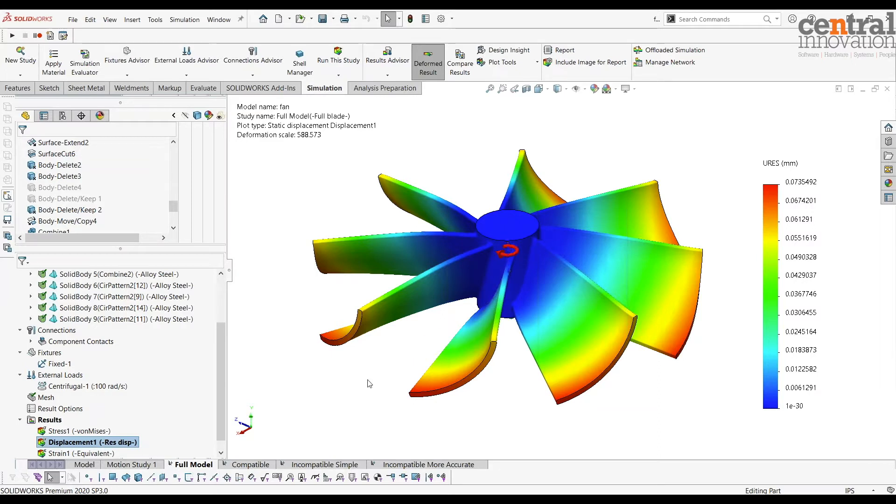
Switch to the Compatible study and activate its associated Cut configuration of the fan.
click(62, 115)
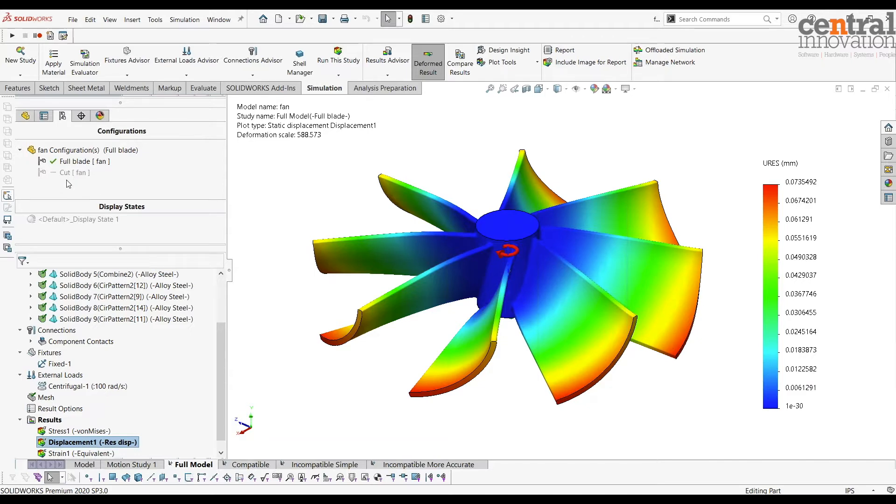
click(255, 466)
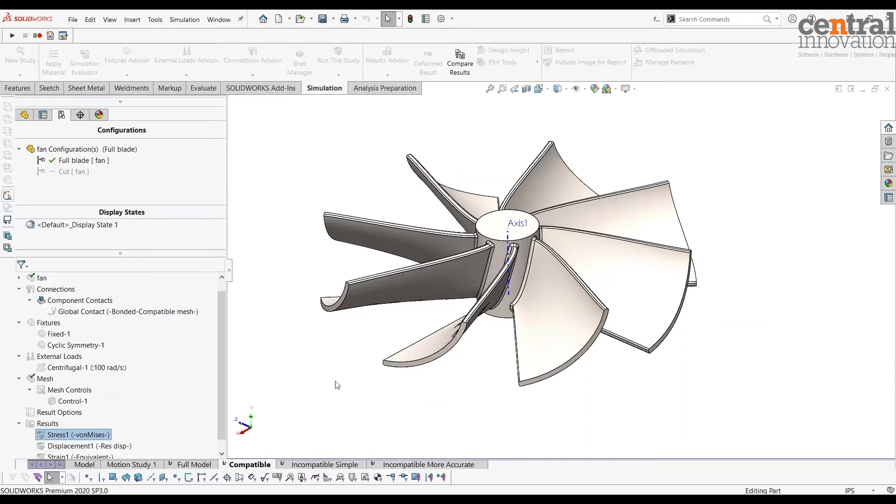
right_click(38, 280)
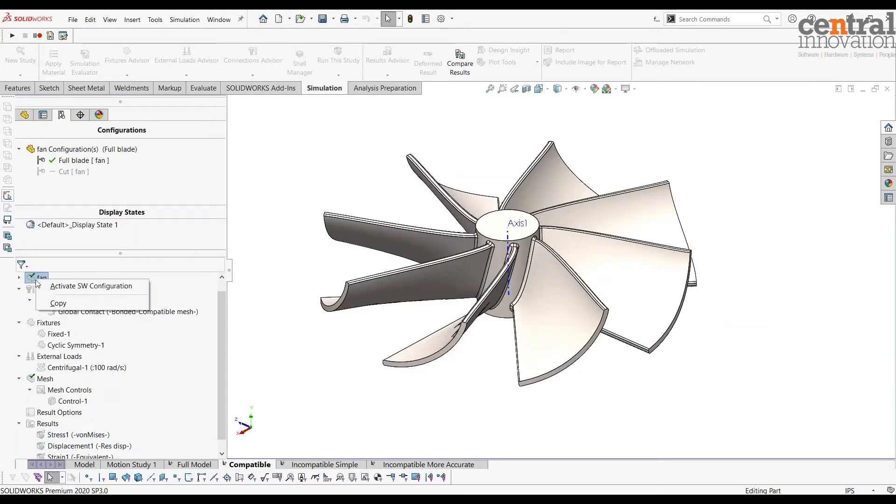
click(74, 286)
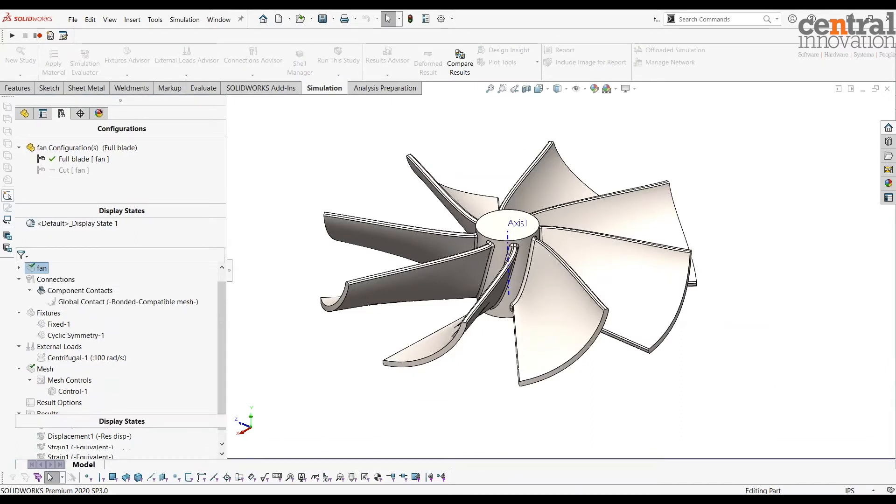
click(250, 464)
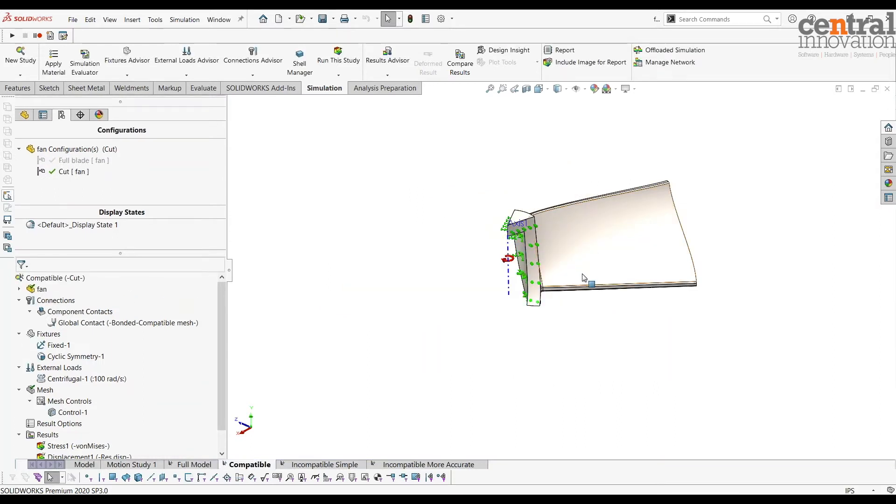
Examine the cut hub faces and the axis used by the Cyclic Symmetry-1 fixture on the blade segment.
scroll(548, 231, down, 2)
middle_drag(660, 296, 589, 264)
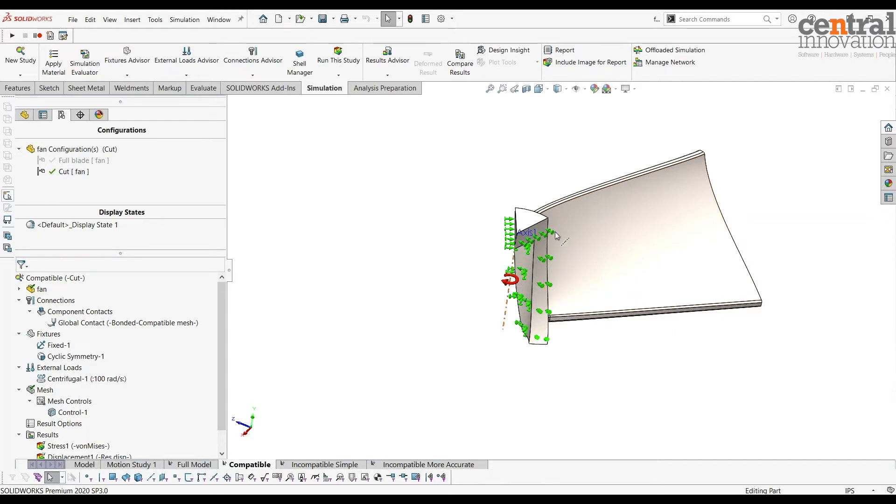
click(545, 254)
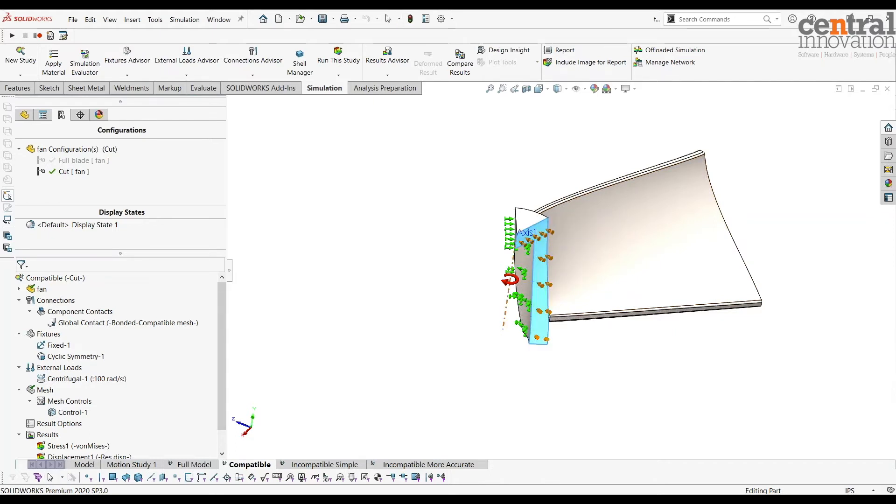
click(78, 358)
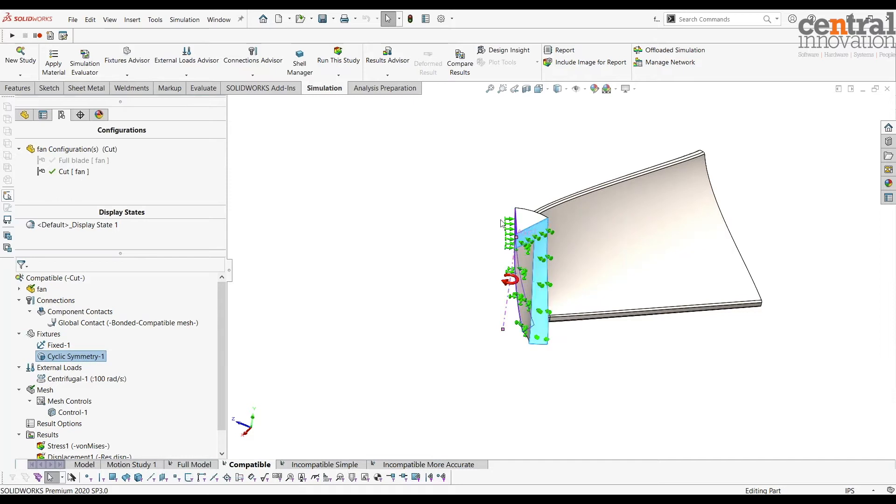
click(409, 375)
middle_drag(476, 348, 530, 333)
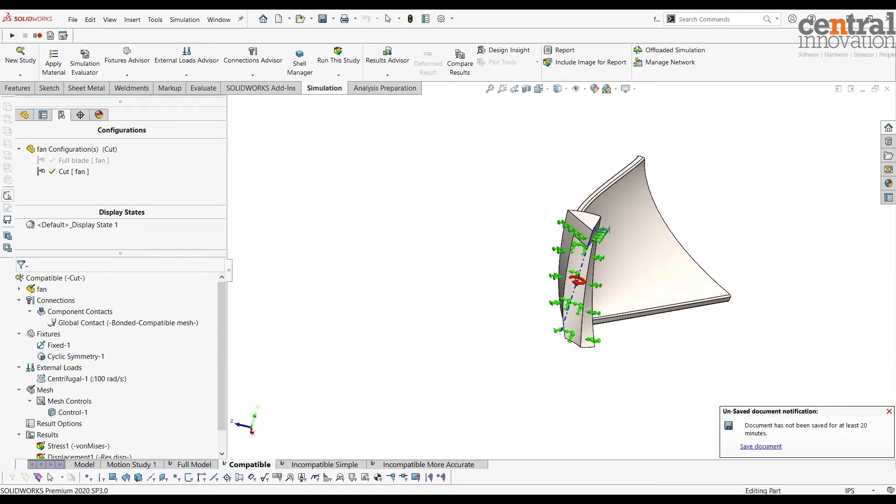
Review the definition of the Control-1 mesh control at the blade root and close it without changes.
scroll(127, 398, down, 1)
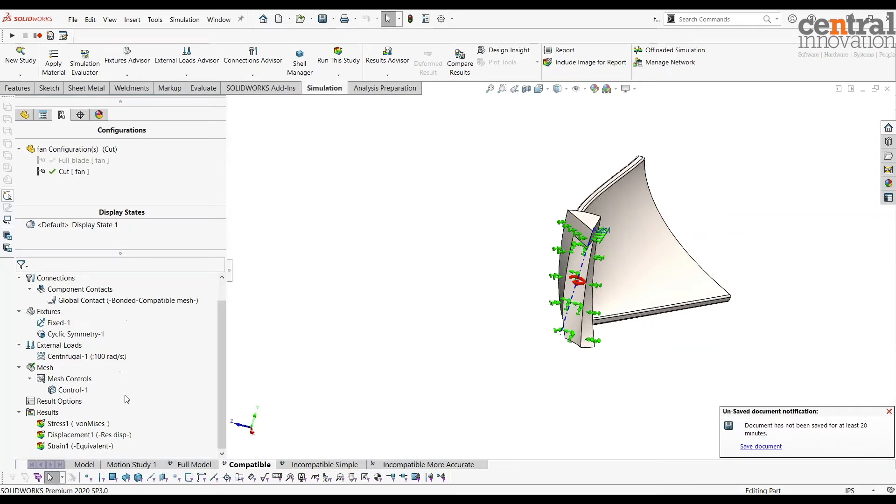
right_click(74, 391)
click(94, 398)
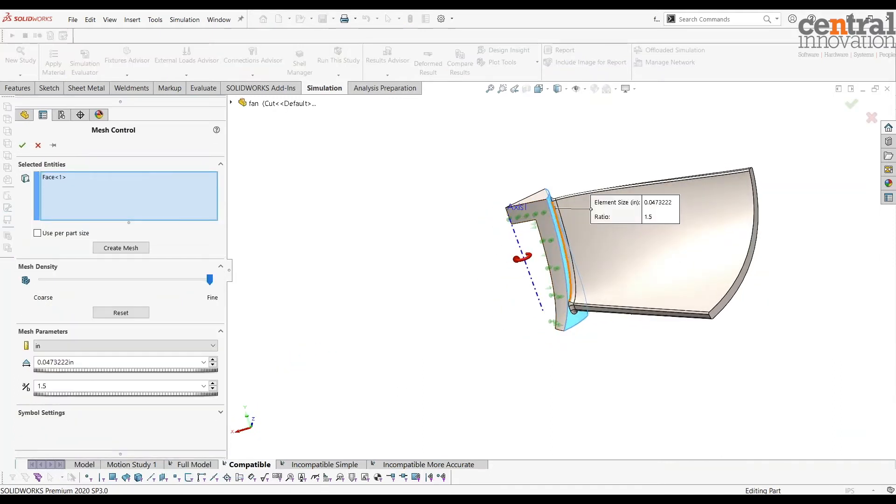
click(38, 146)
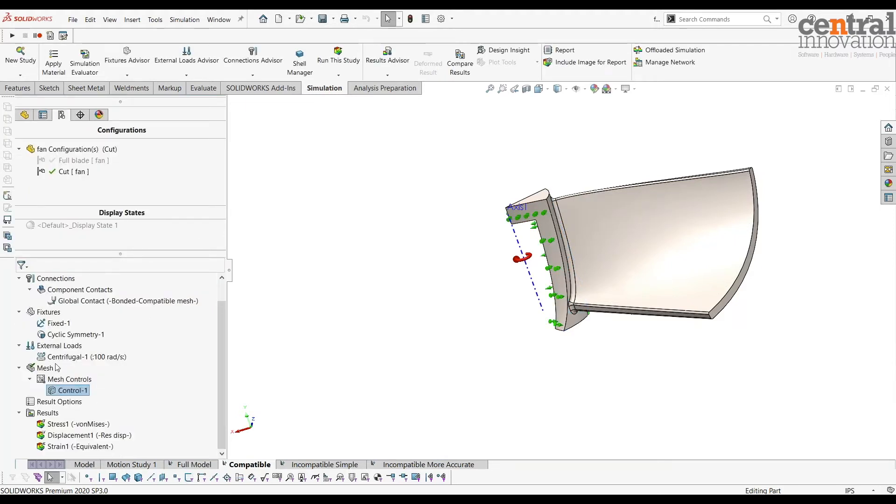
Review the Global Contact definition, including its contact type and mesh compatibility option, and close it without changes.
click(83, 301)
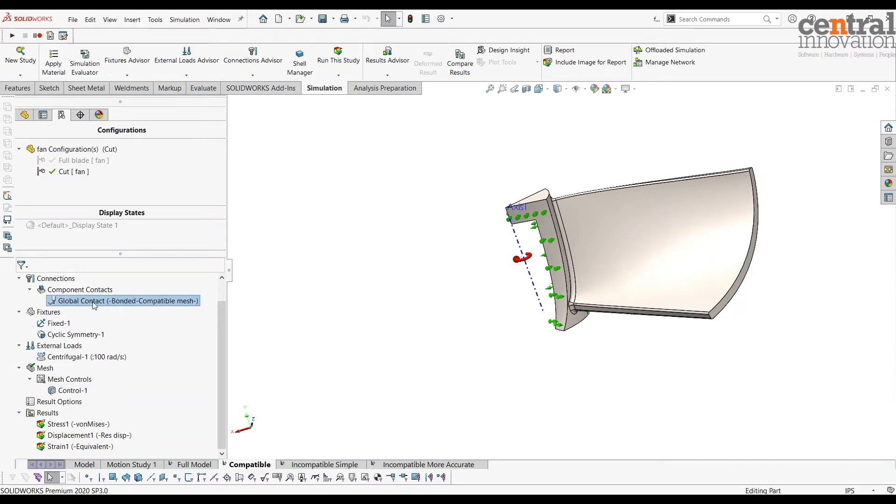
right_click(94, 306)
click(100, 310)
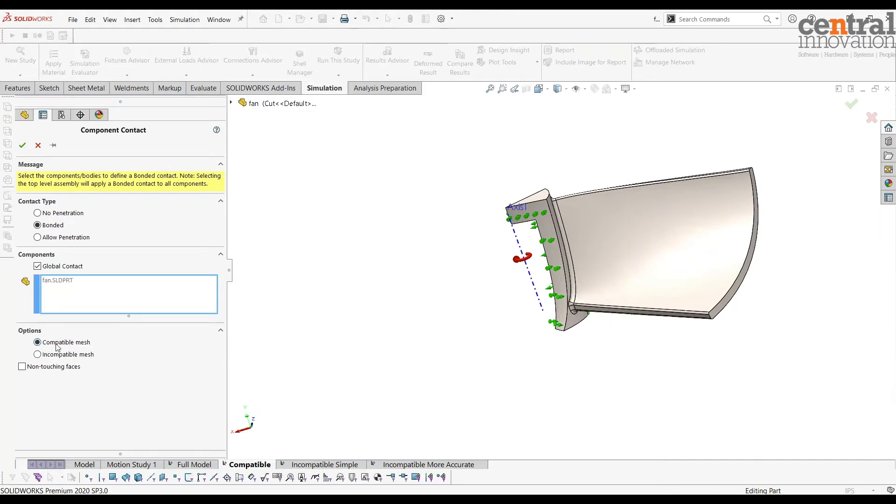
click(39, 146)
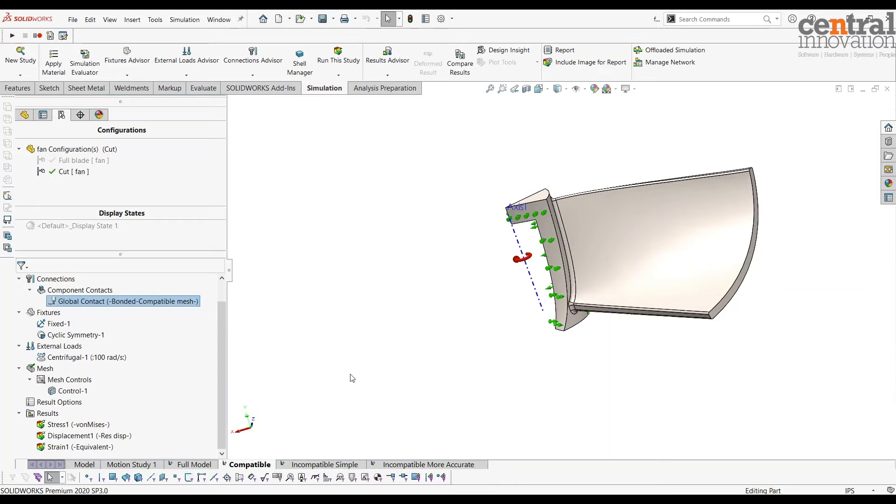
click(340, 343)
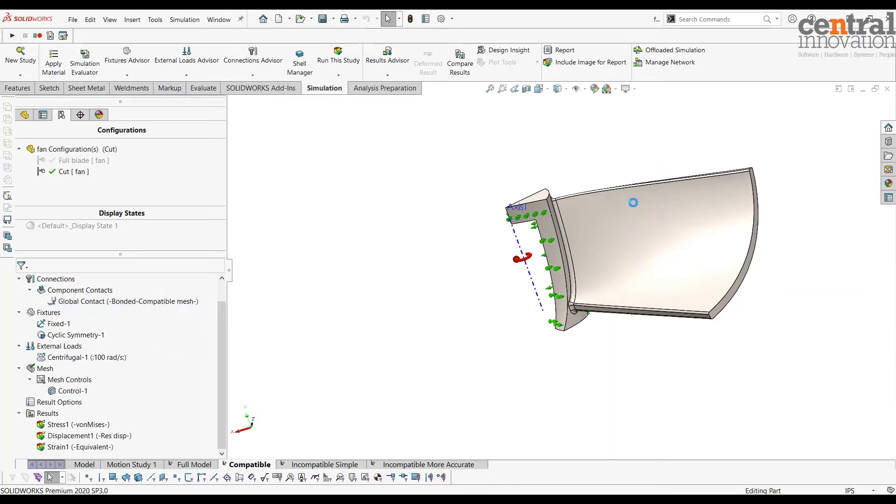
Show the Compatible study's mesh and examine the elements where the blade root fillet meets the hub.
middle_drag(592, 245, 537, 275)
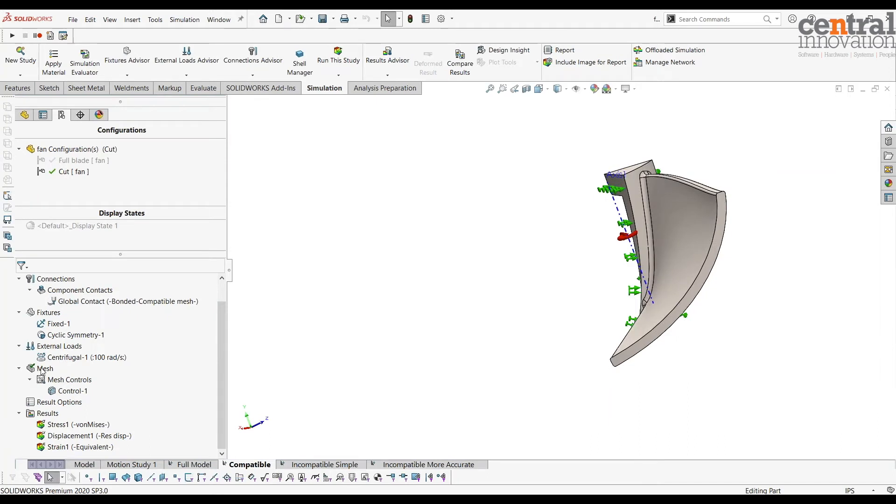
right_click(41, 371)
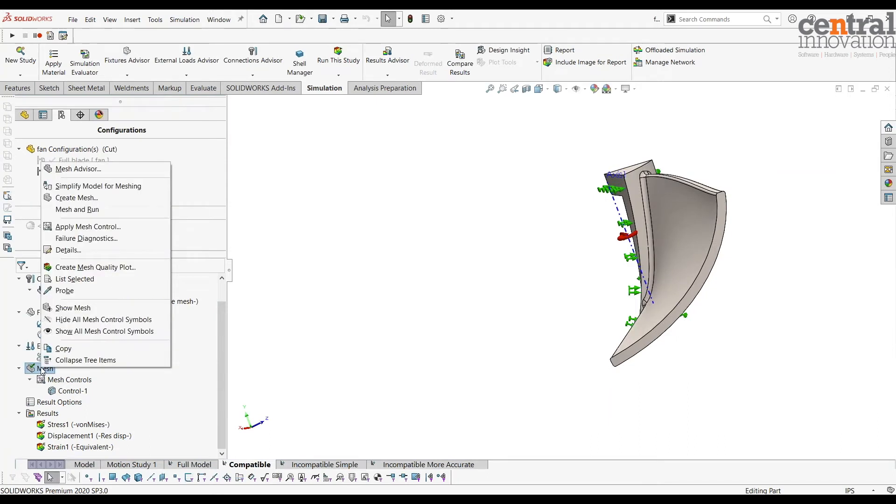
click(79, 308)
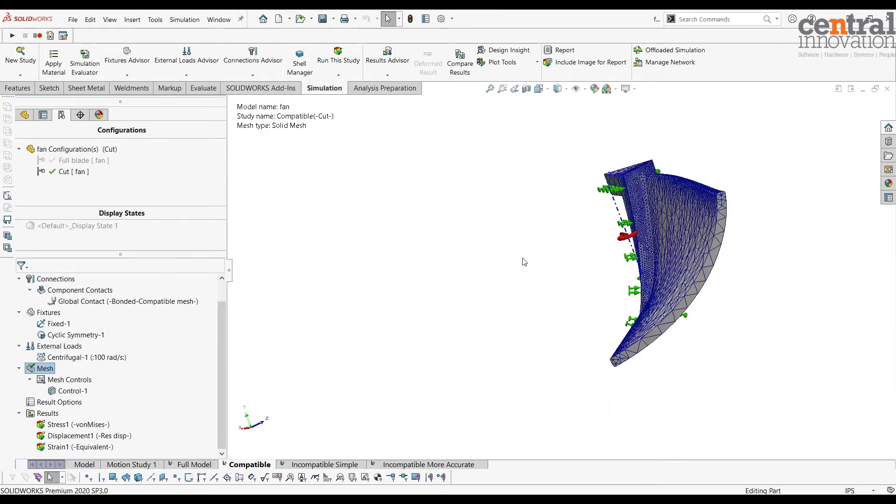
scroll(674, 162, down, 1)
middle_drag(670, 217, 681, 250)
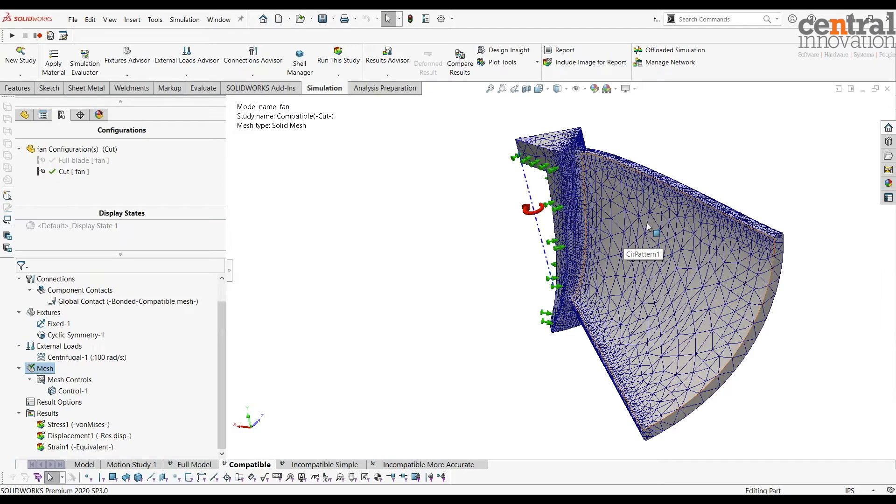
click(569, 172)
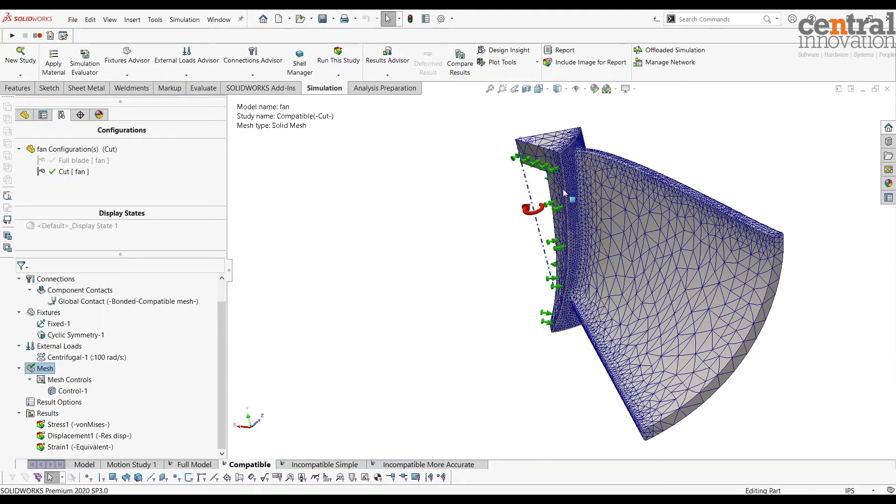
scroll(585, 173, down, 5)
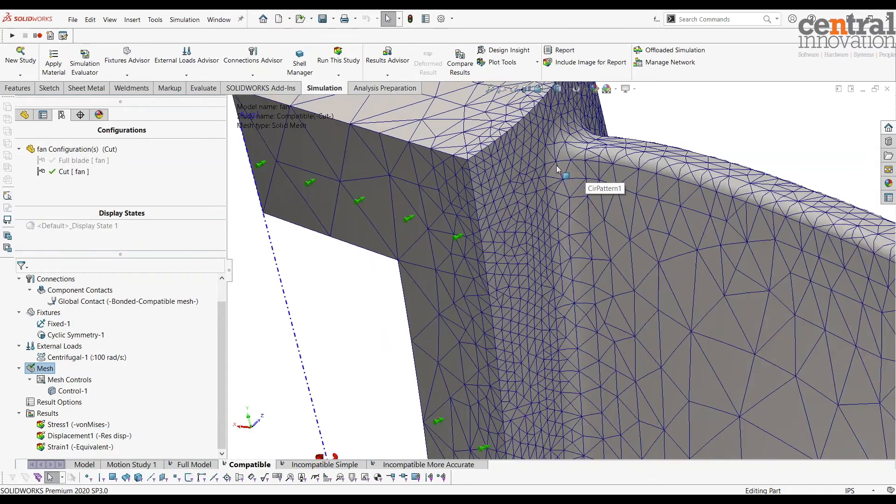
scroll(558, 173, down, 5)
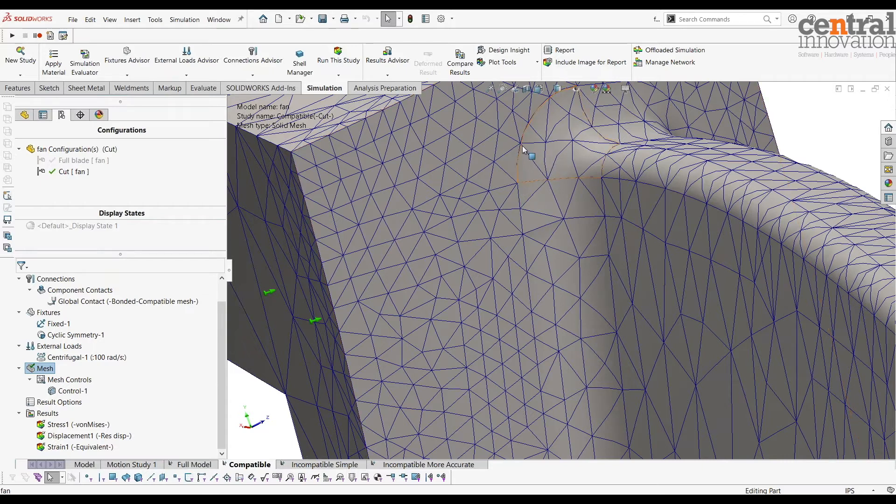
scroll(558, 162, up, 1)
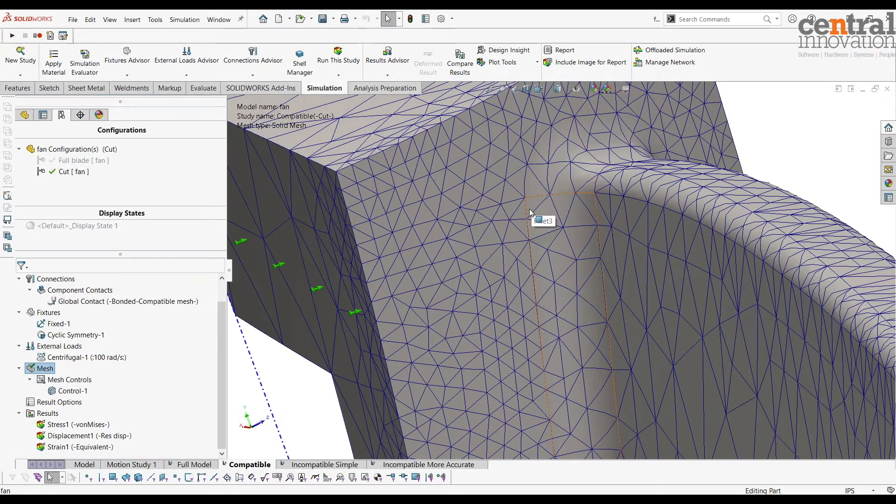
scroll(541, 247, up, 2)
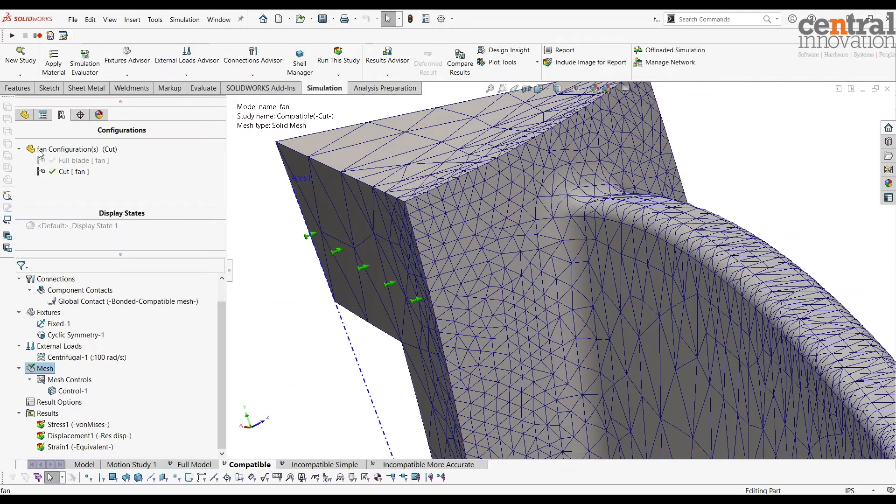
Hide the Combine2 blade body among the fan's solid bodies.
click(24, 116)
scroll(152, 210, up, 8)
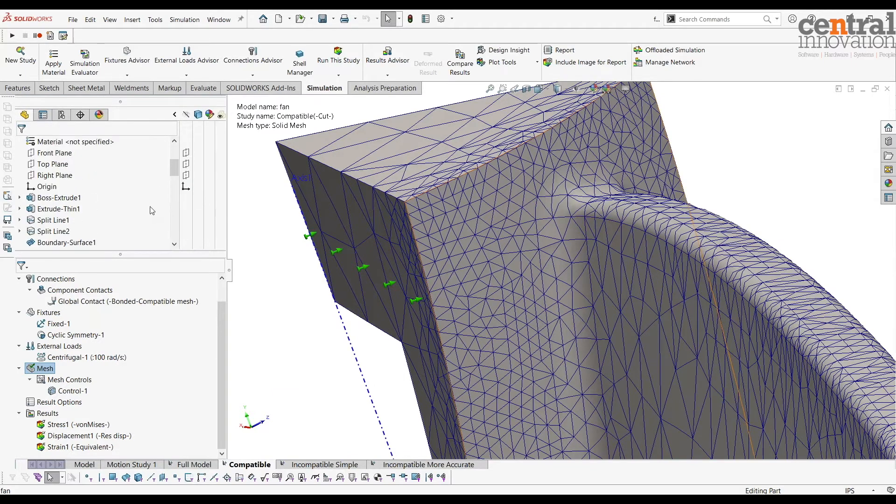
scroll(151, 207, up, 5)
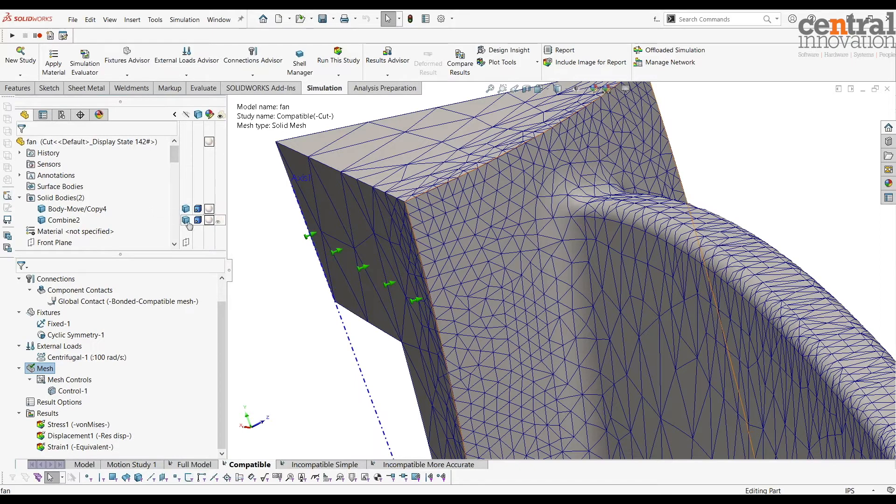
click(186, 223)
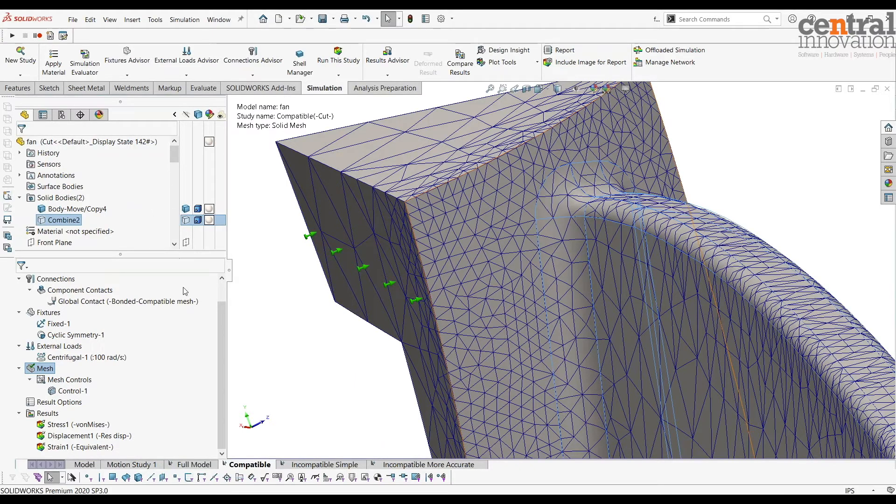
Hide and reshow the mesh to examine the hub body's elements at the blade contact area.
right_click(48, 371)
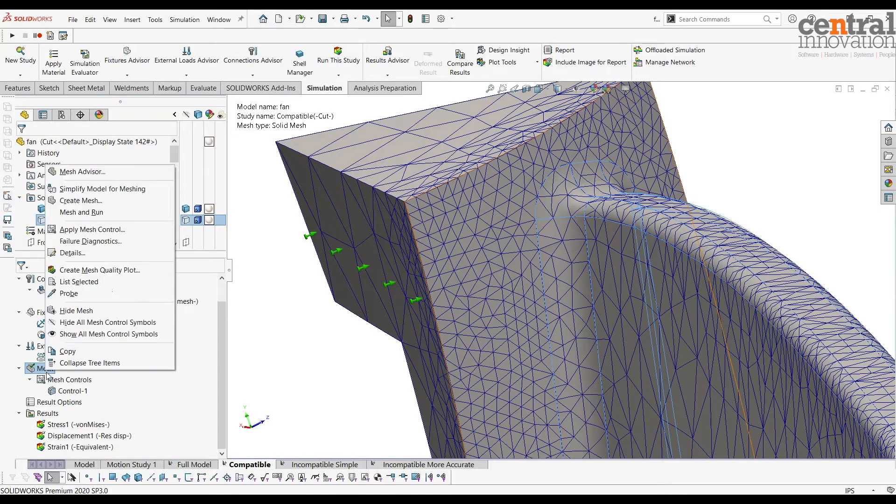
click(77, 312)
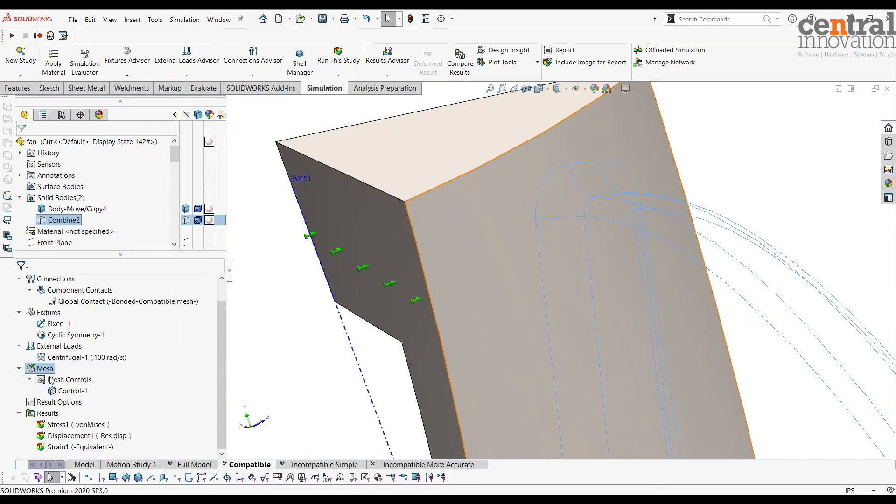
right_click(45, 371)
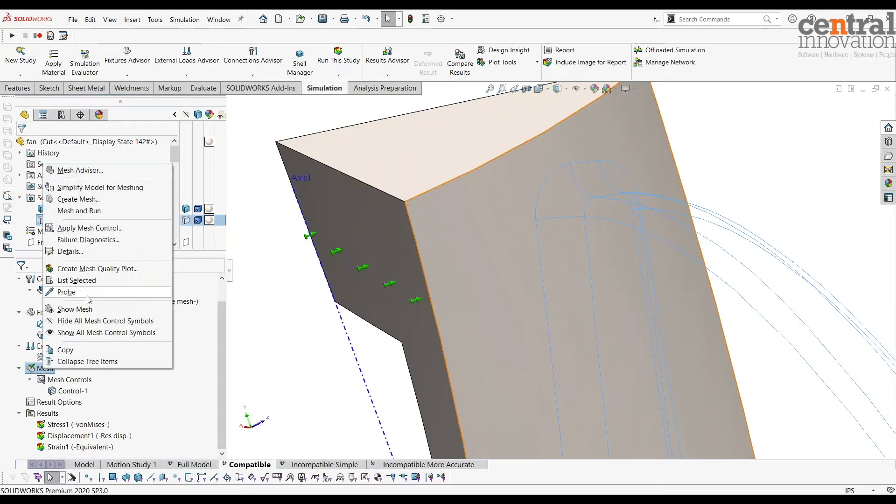
click(72, 309)
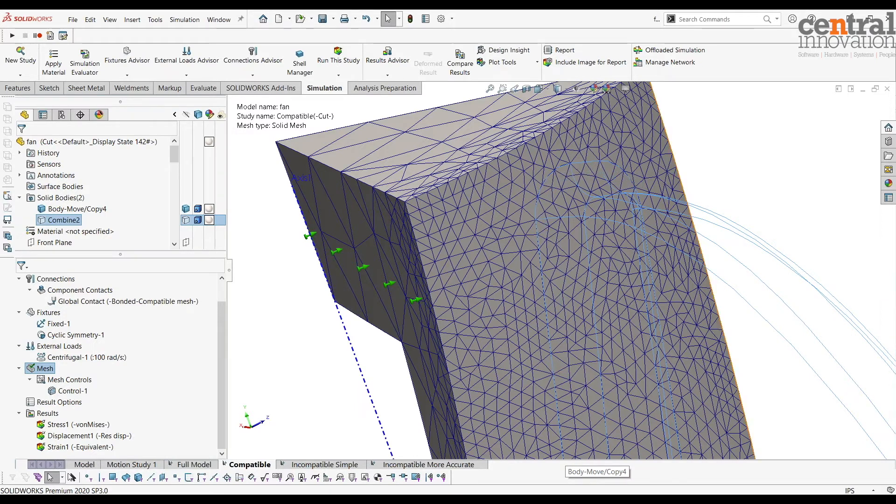
click(738, 152)
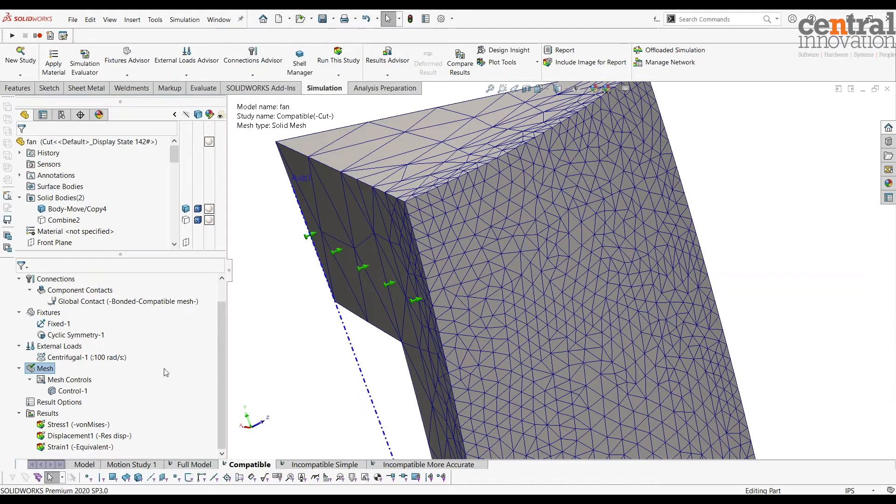
Show the Combine2 body again and display the Stress1 von Mises plot of the Compatible study.
click(64, 219)
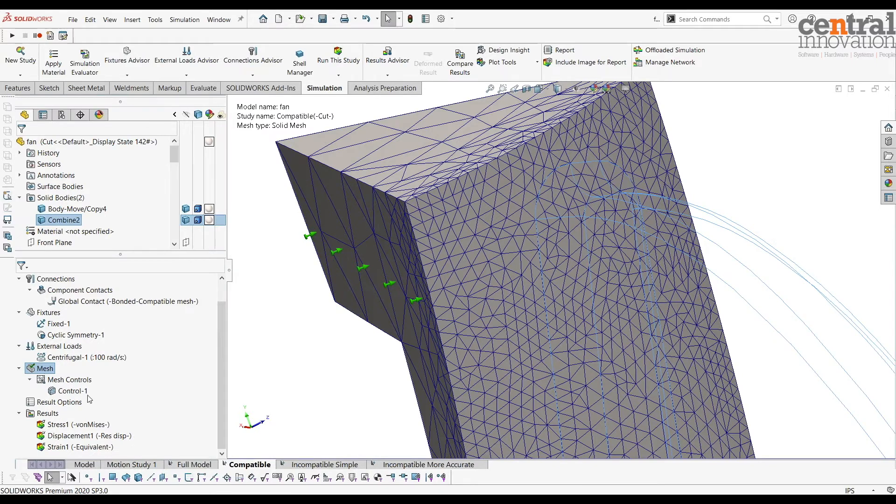
right_click(61, 429)
click(77, 353)
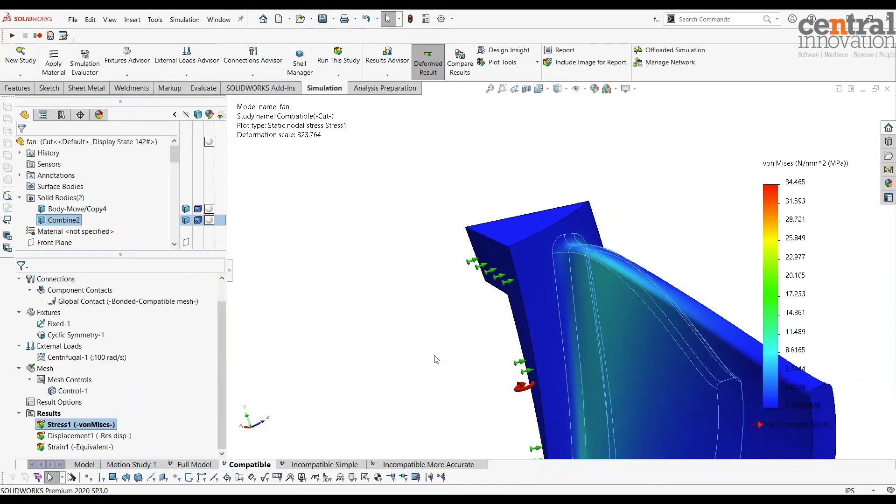
Examine the whole blade sector's von Mises stress and display the Displacement1 resultant displacement plot of the Compatible study.
middle_drag(664, 396, 664, 337)
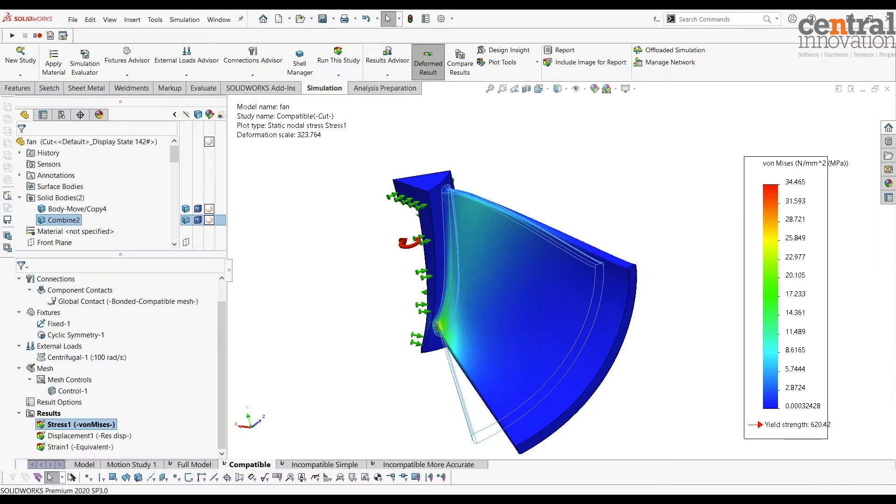
right_click(112, 441)
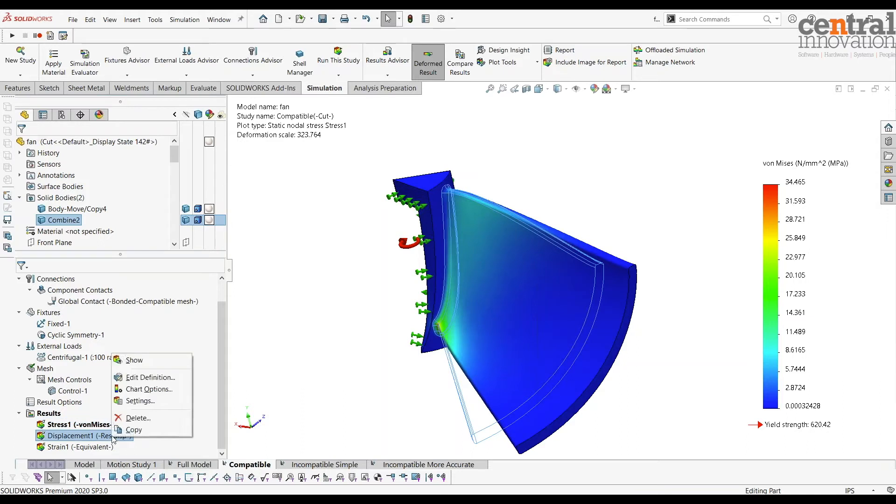
click(136, 364)
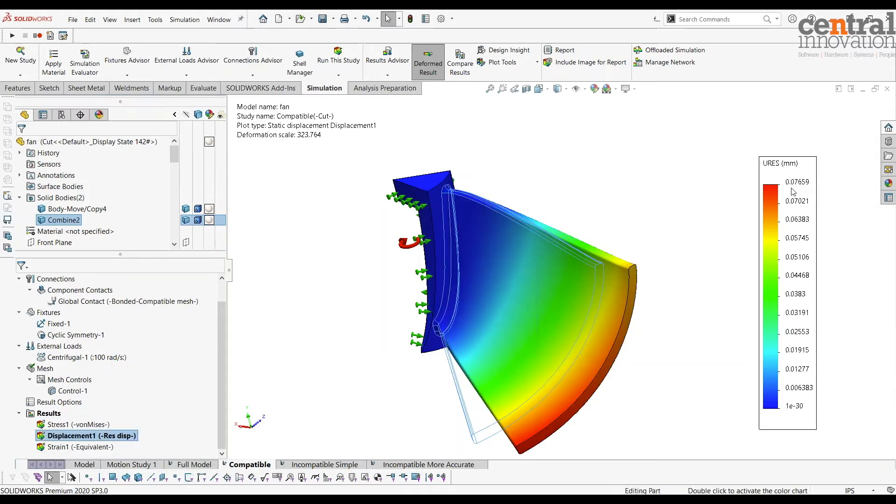
click(309, 282)
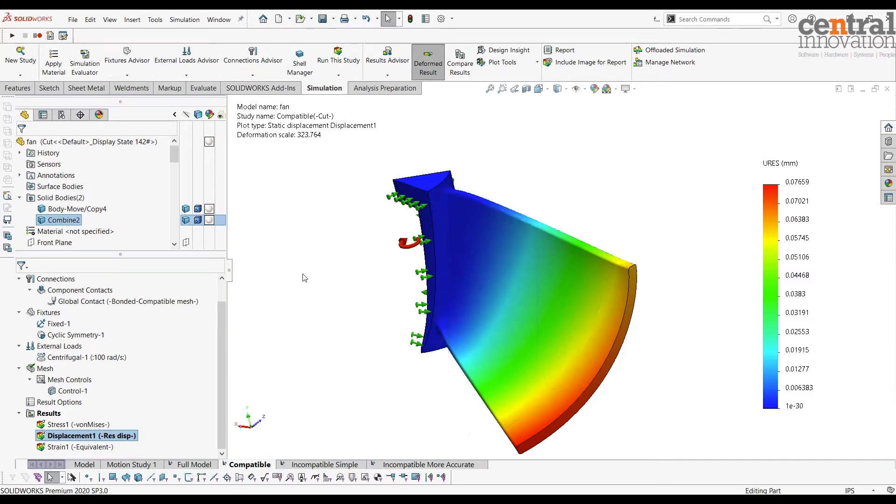
Switch to the running PowerPoint slide show and advance from the Compatible Mesh slide to the Incompatible Mesh slide.
click(201, 476)
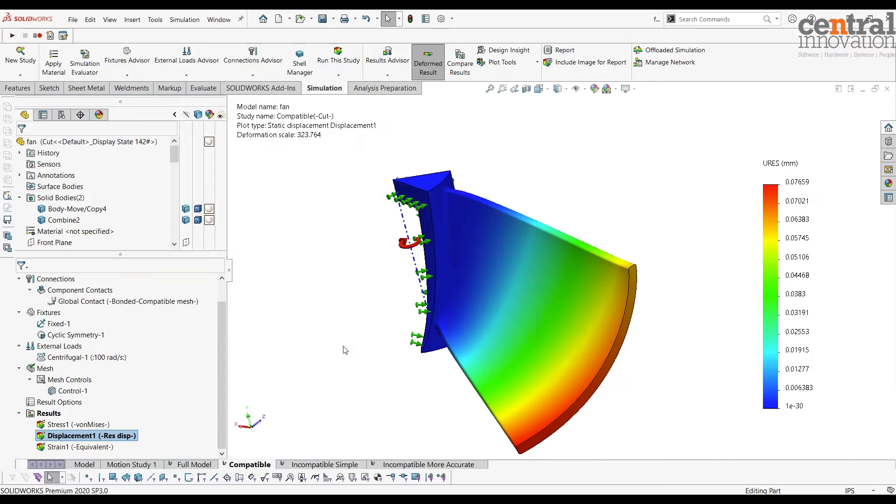
mouse_move(194, 499)
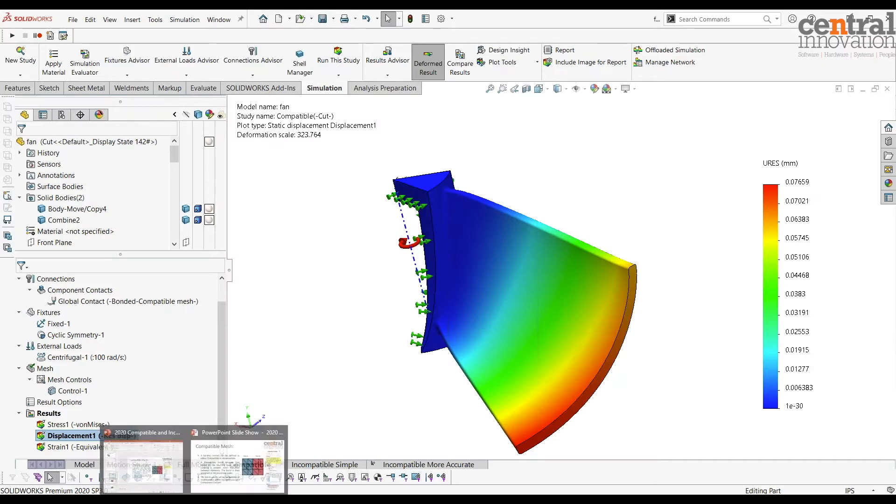
click(218, 457)
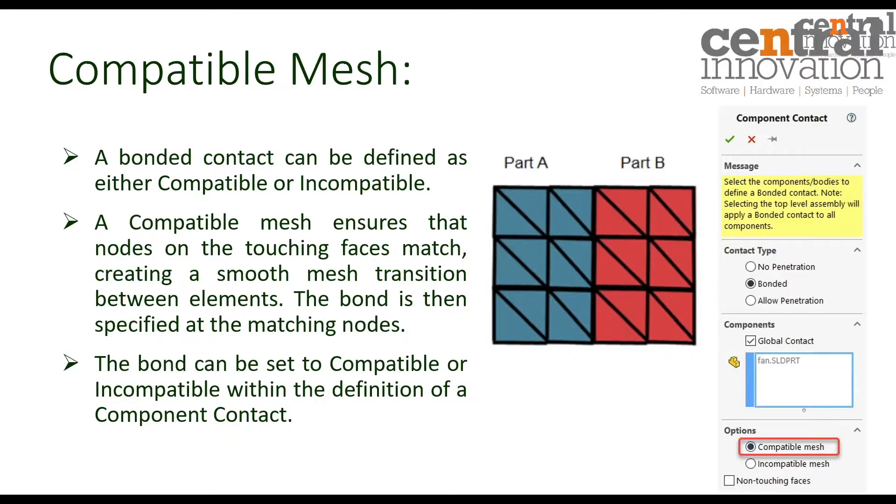
click(301, 329)
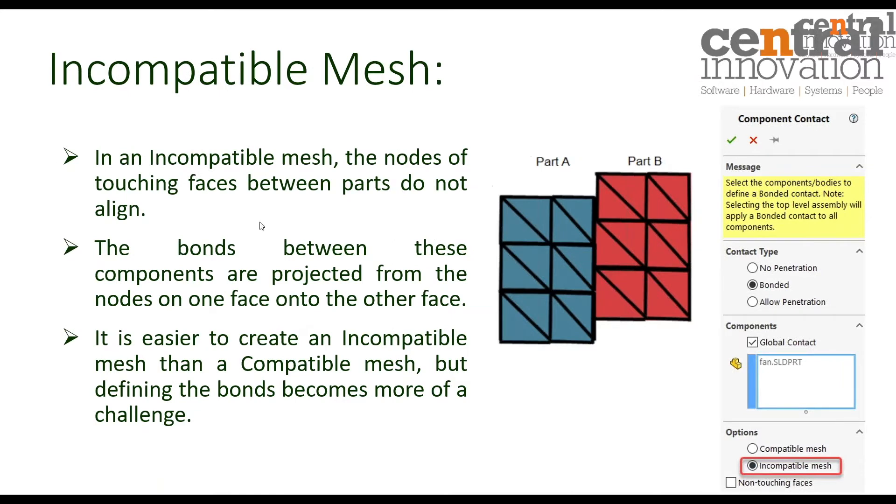